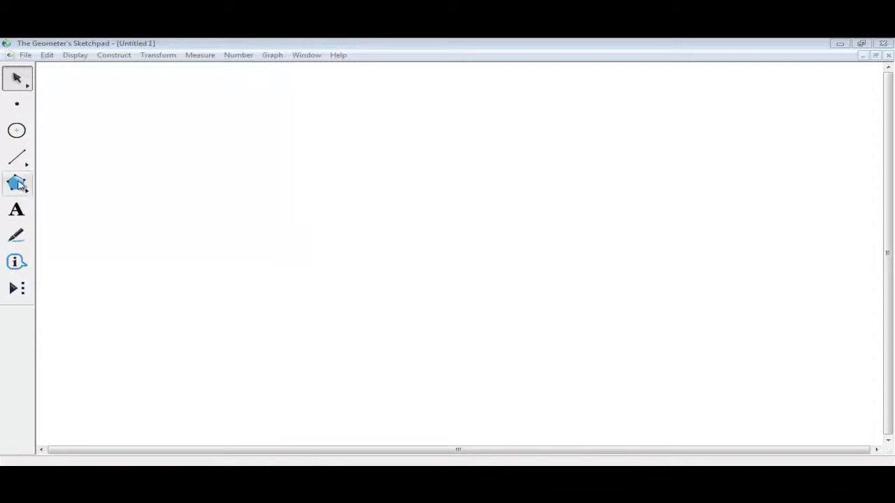
# - Draw a horizontal segment and a small circle centred on it
pyautogui.click(18, 158)
pyautogui.moveTo(120, 195); pyautogui.dragTo(301, 200)
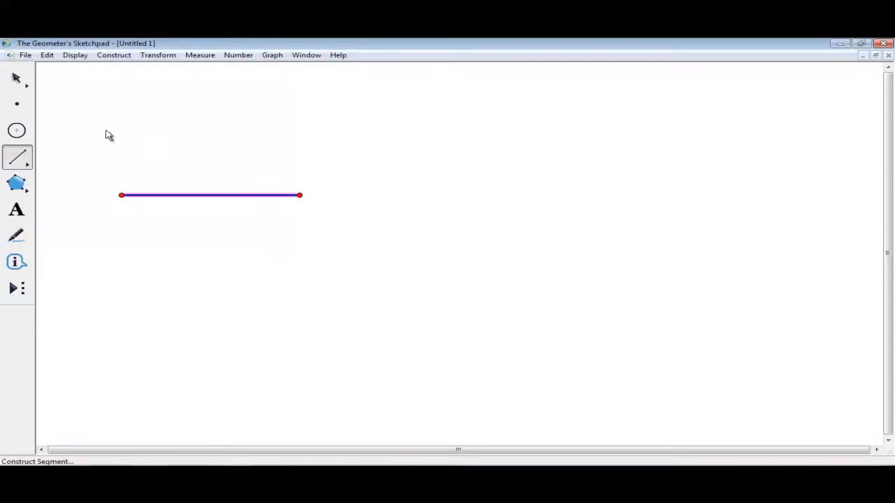
pyautogui.click(18, 130)
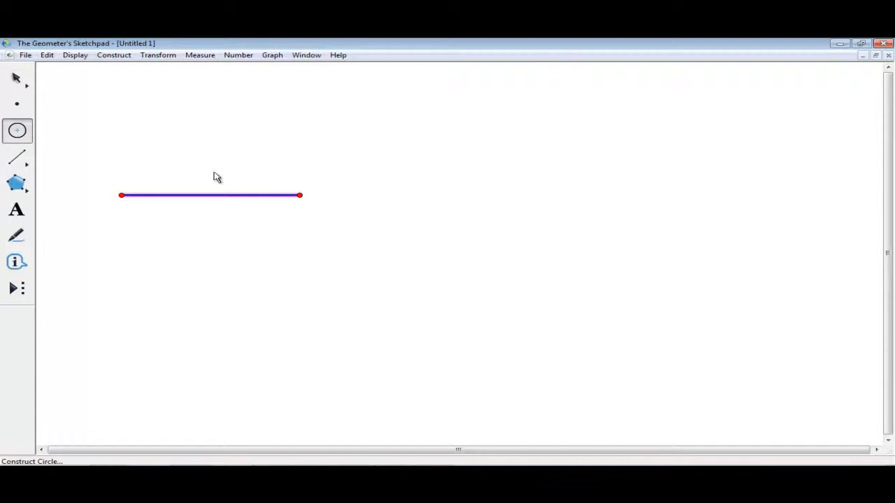
pyautogui.click(211, 196)
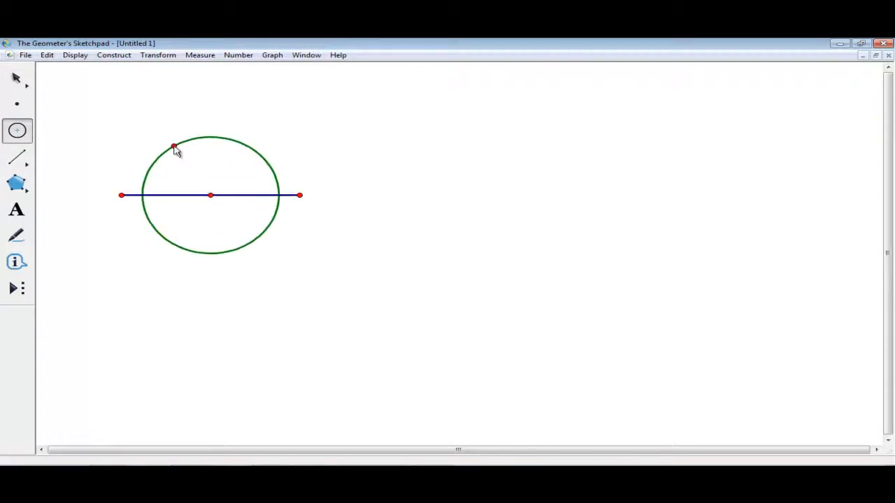
pyautogui.click(182, 150)
pyautogui.click(19, 79)
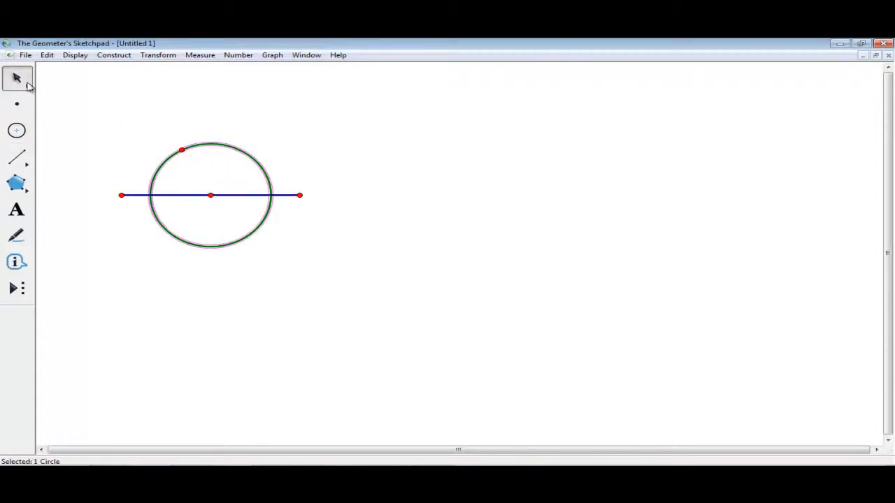
pyautogui.click(157, 281)
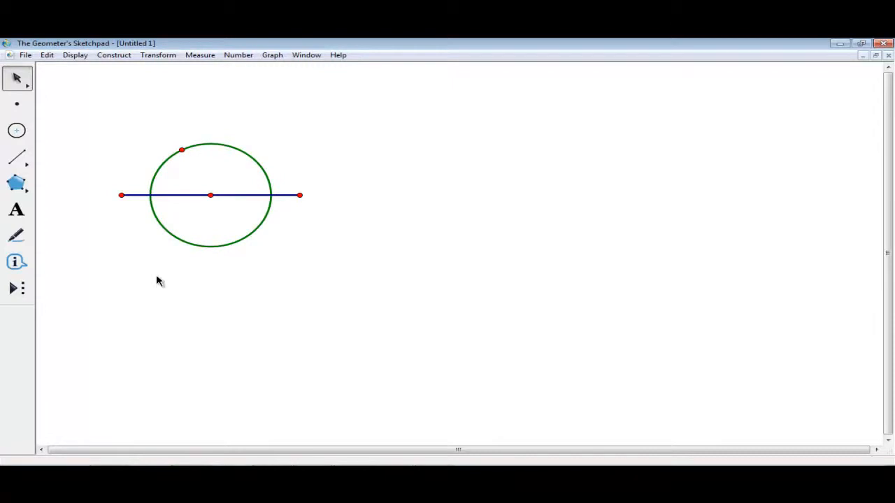
# - Draw a larger circle centred where the small circle crosses the segment's left side
pyautogui.click(16, 130)
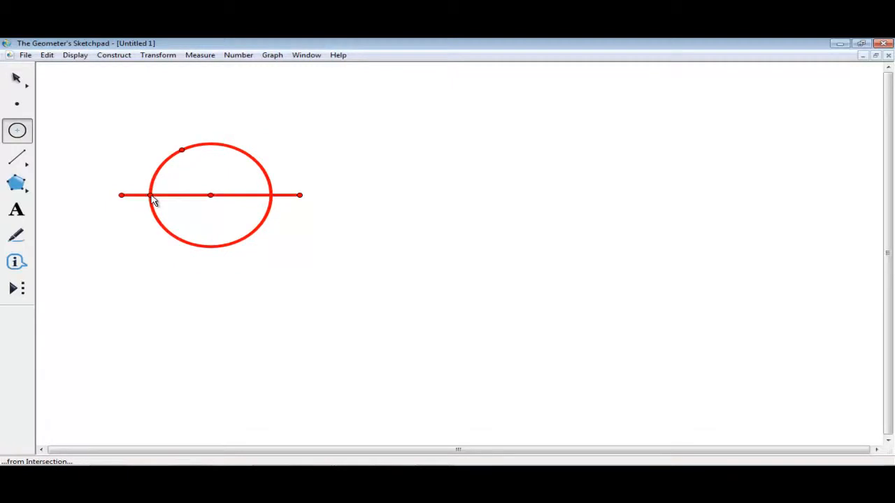
pyautogui.moveTo(151, 195); pyautogui.dragTo(251, 196)
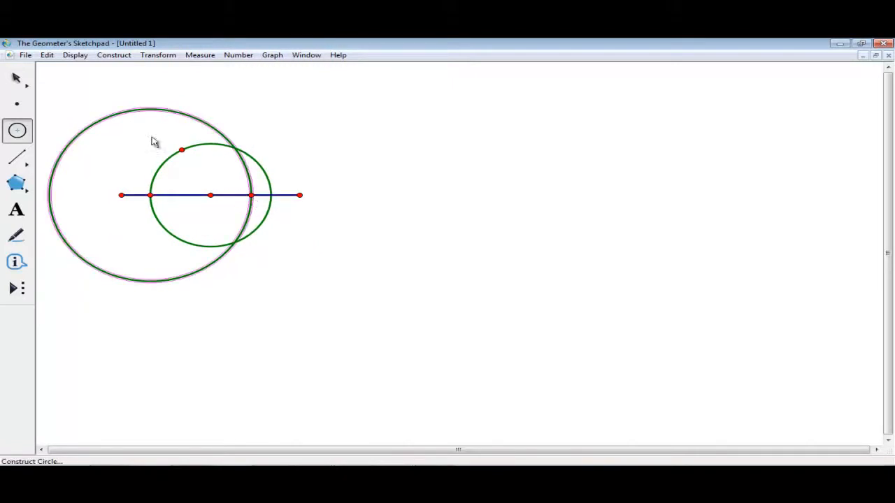
pyautogui.click(17, 80)
pyautogui.click(424, 335)
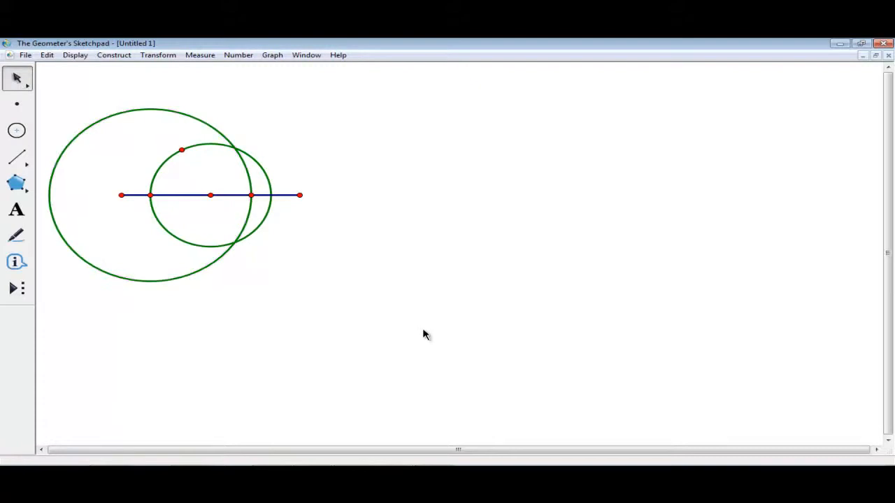
# - Measure the large circle's radius, AB = 4.08 cm
pyautogui.click(165, 111)
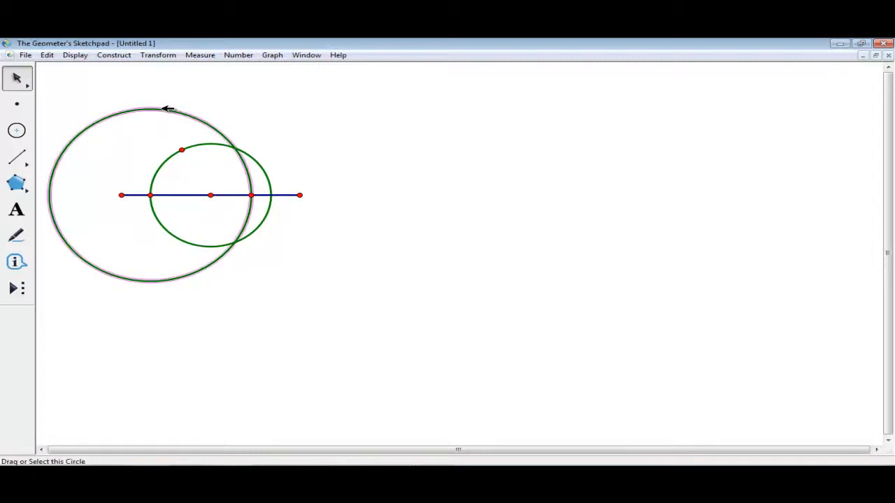
pyautogui.rightClick(163, 112)
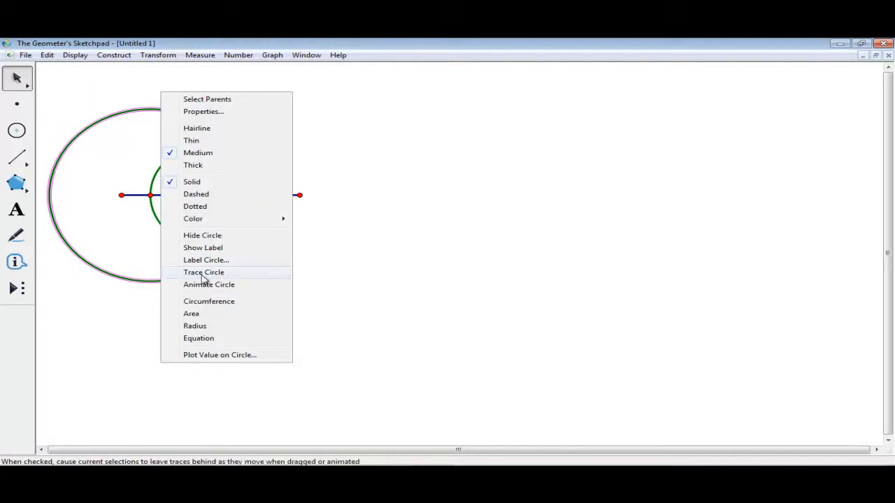
pyautogui.click(193, 326)
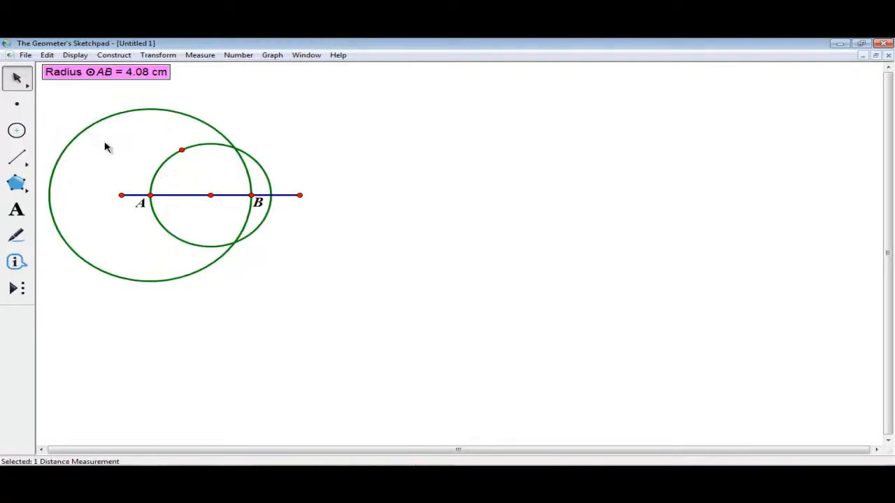
pyautogui.click(238, 104)
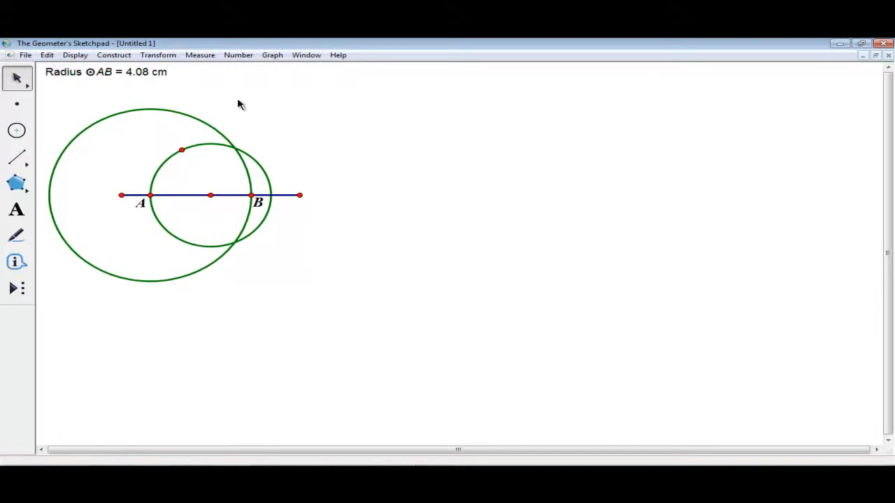
# - Construct a circle of radius AB centred where the small circle meets the segment's right side
pyautogui.click(272, 195)
pyautogui.click(160, 72)
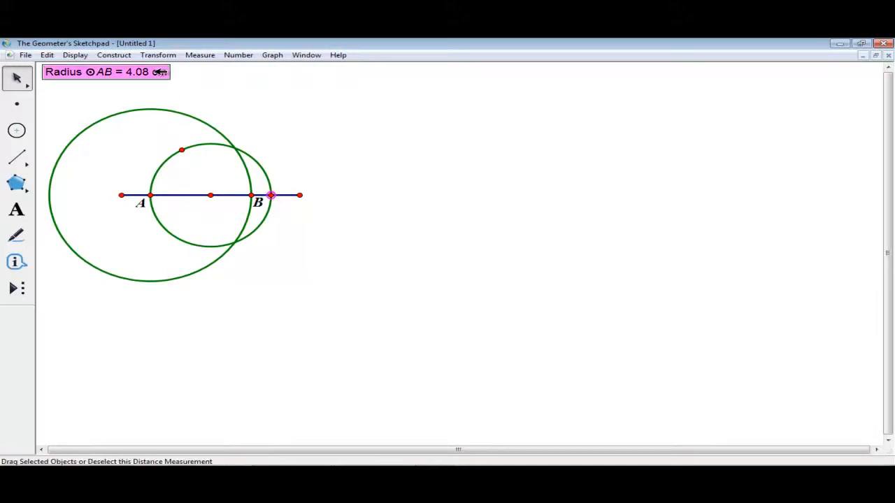
pyautogui.click(115, 56)
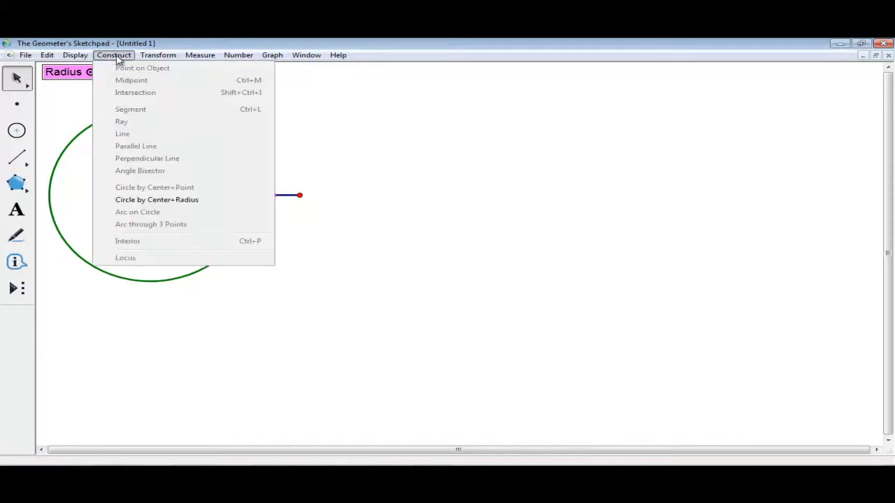
pyautogui.click(163, 202)
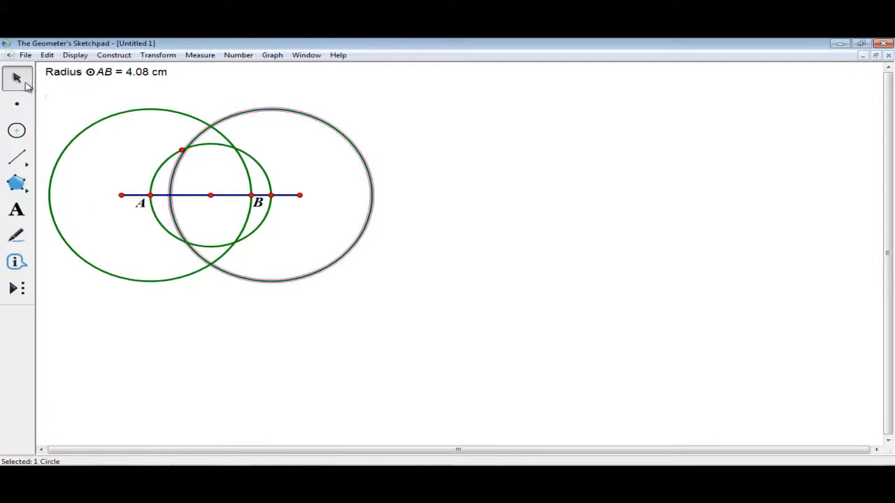
pyautogui.click(313, 325)
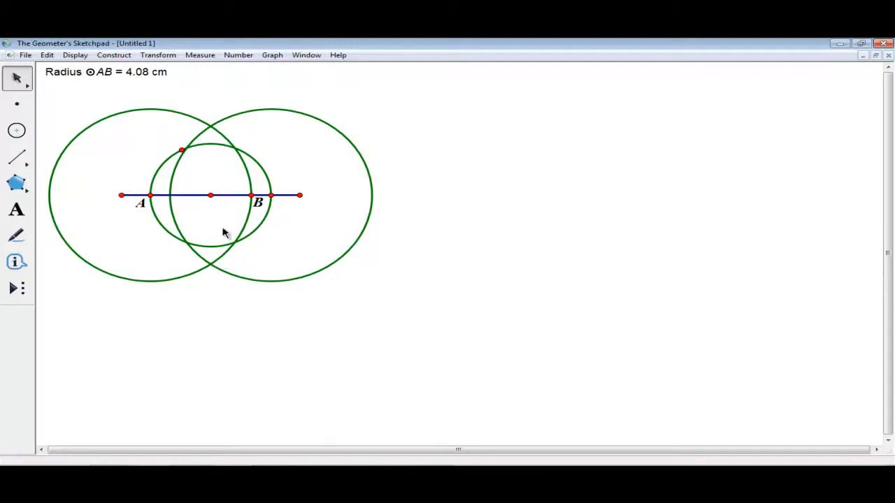
# - Join the two large circles' crossing points with a vertical segment
pyautogui.click(17, 157)
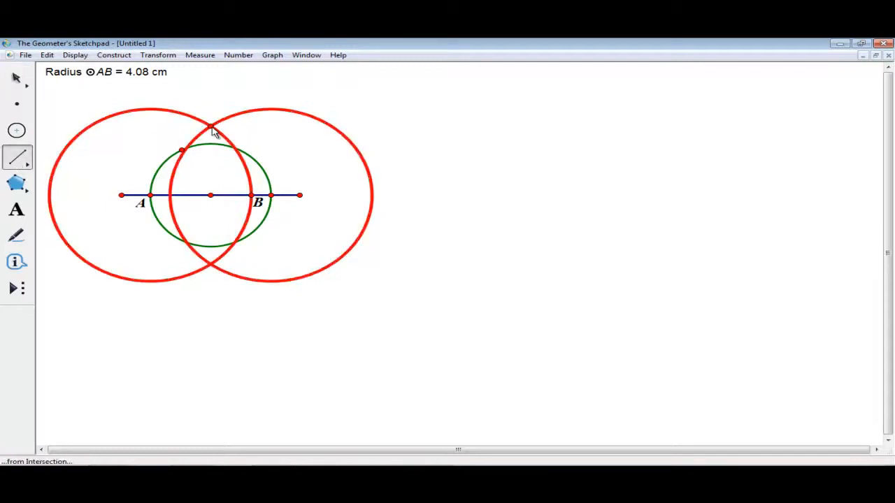
pyautogui.moveTo(211, 127)
pyautogui.mouseDown()
pyautogui.moveTo(220, 274)
pyautogui.moveTo(210, 264)
pyautogui.mouseUp()
pyautogui.click(17, 77)
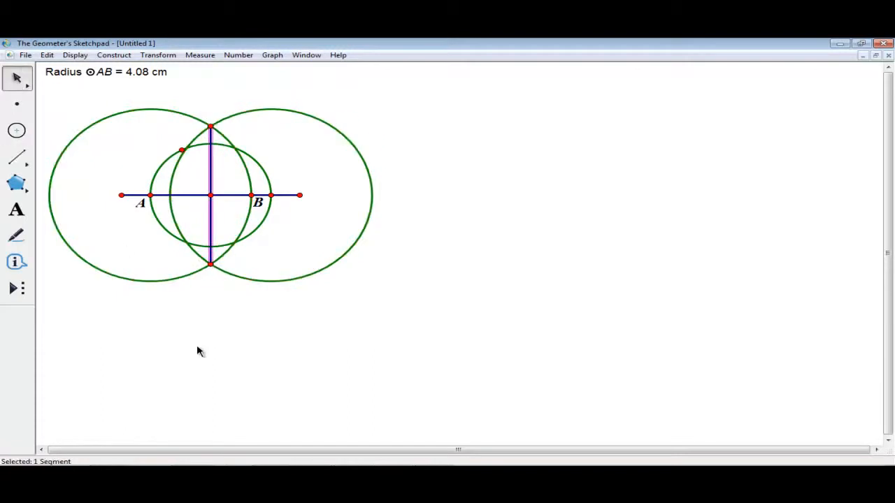
pyautogui.click(120, 250)
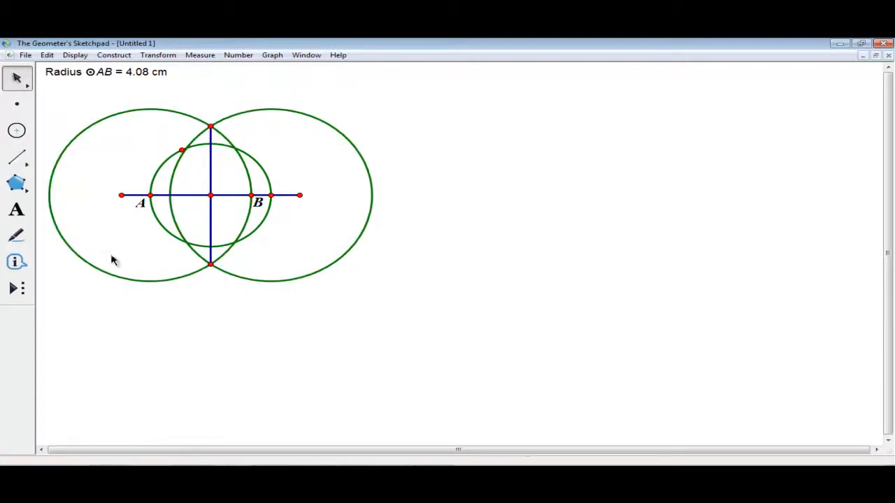
# - Draw four small circles above, left, below and right meeting at the centre, then select everything
pyautogui.click(18, 129)
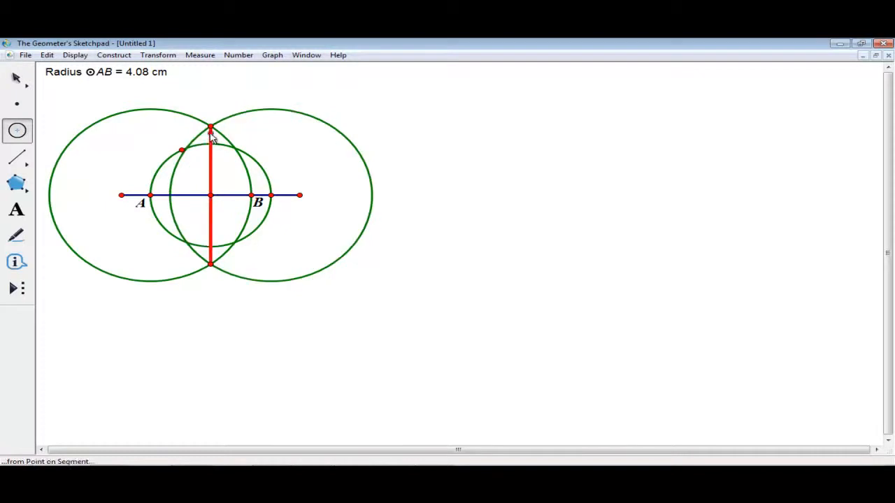
pyautogui.moveTo(214, 150); pyautogui.dragTo(213, 199)
pyautogui.click(211, 196)
pyautogui.click(152, 196)
pyautogui.moveTo(152, 199); pyautogui.dragTo(211, 196)
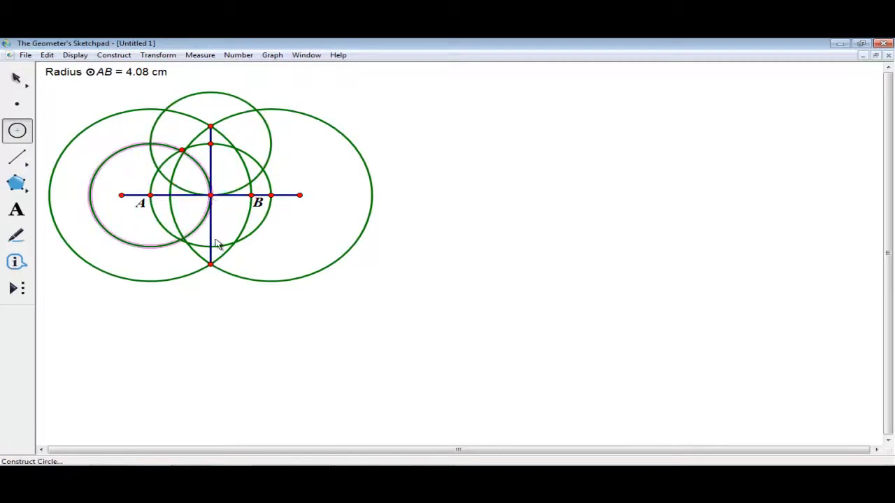
pyautogui.moveTo(210, 246); pyautogui.dragTo(211, 195)
pyautogui.moveTo(272, 196); pyautogui.dragTo(211, 196)
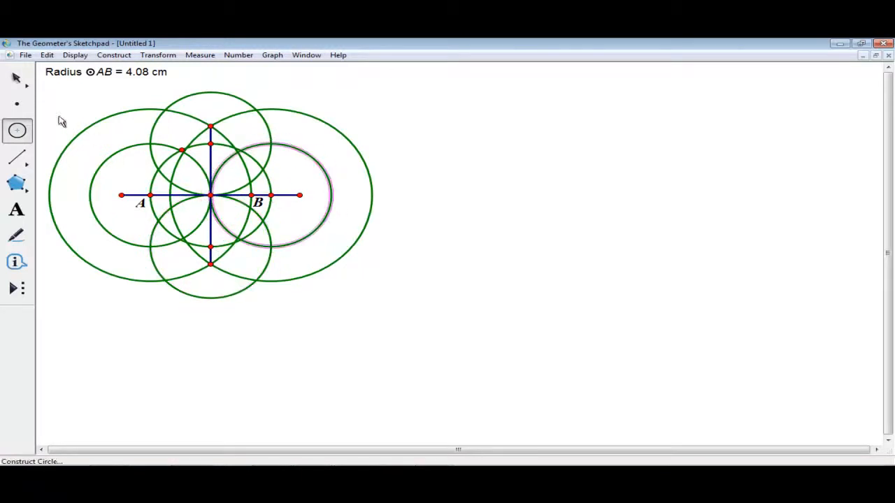
pyautogui.click(17, 78)
pyautogui.click(140, 366)
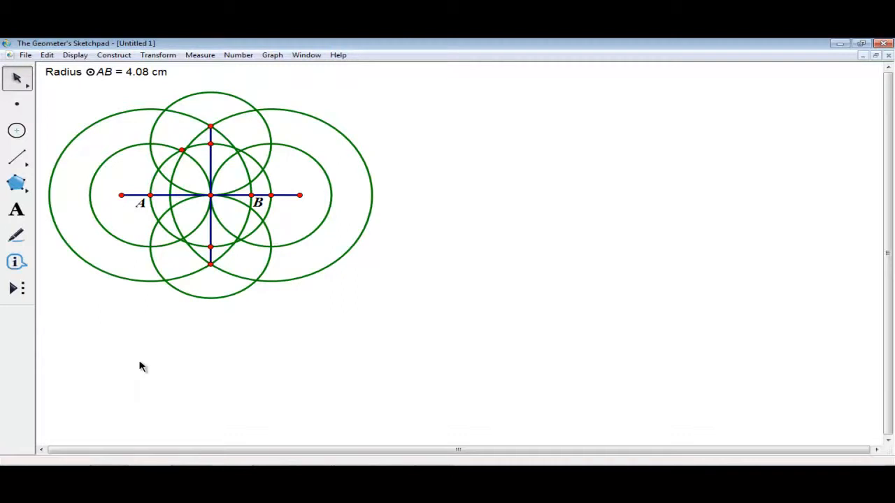
pyautogui.moveTo(40, 329); pyautogui.dragTo(415, 100)
# - Recolour all the selected circles, segments and points light grey, then deselect
pyautogui.click(75, 55)
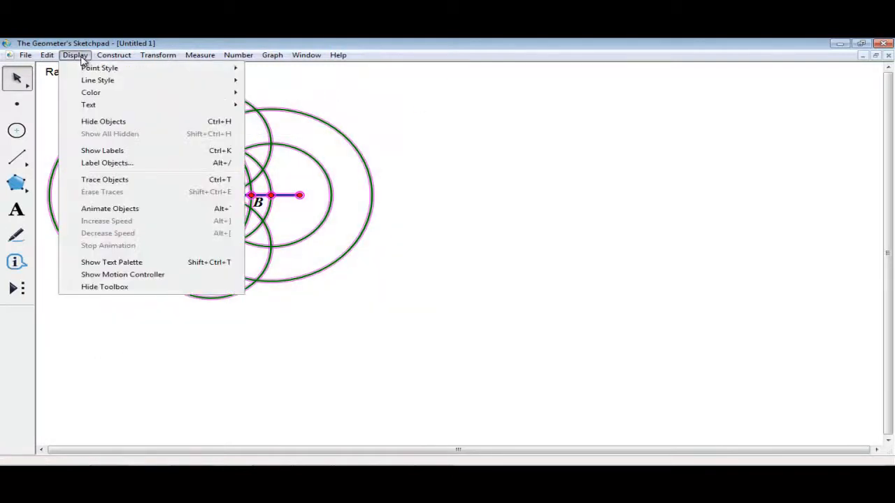
pyautogui.moveTo(132, 96)
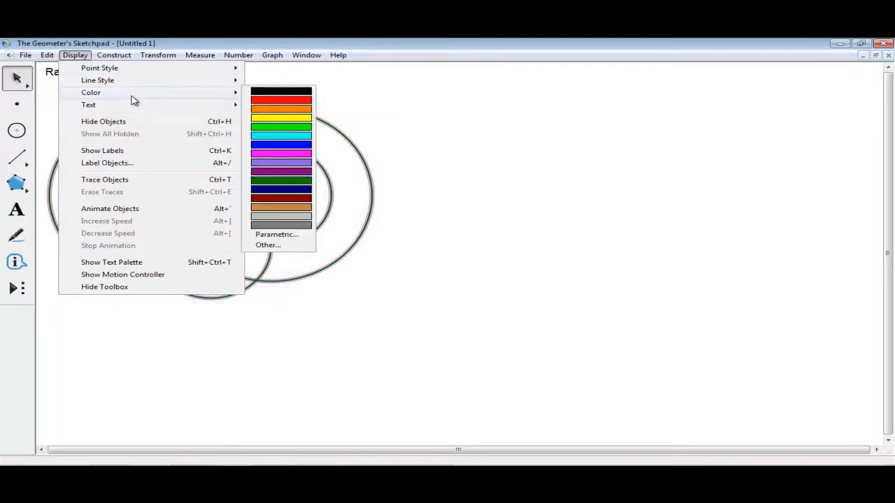
pyautogui.click(280, 216)
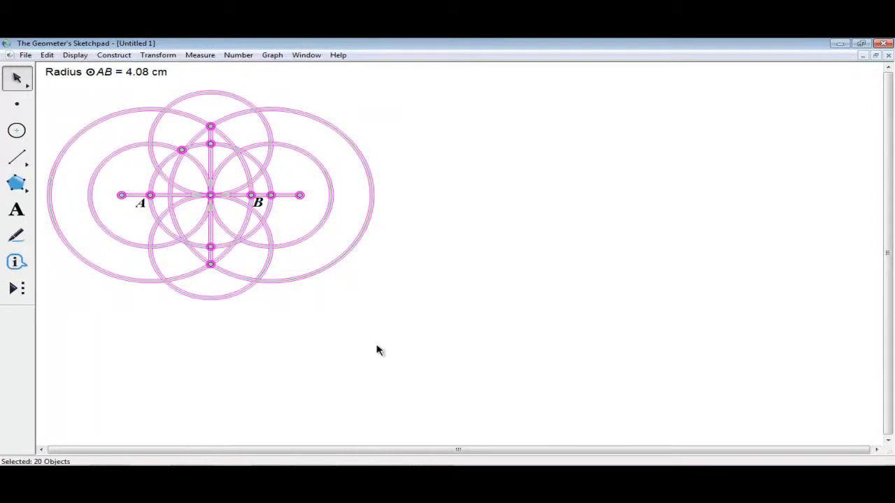
pyautogui.click(377, 349)
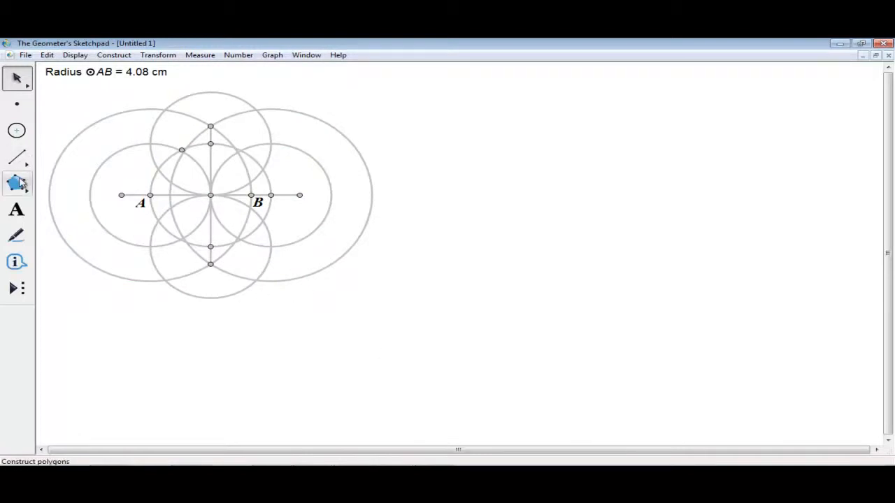
# - Draw an outline polygon square through the four circle intersections around the centre
pyautogui.moveTo(19, 183); pyautogui.dragTo(117, 184)
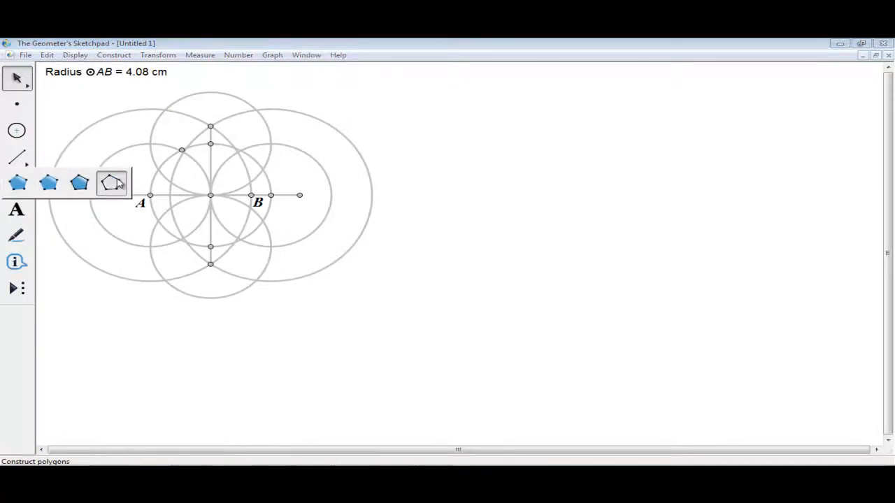
pyautogui.moveTo(117, 184); pyautogui.dragTo(119, 184)
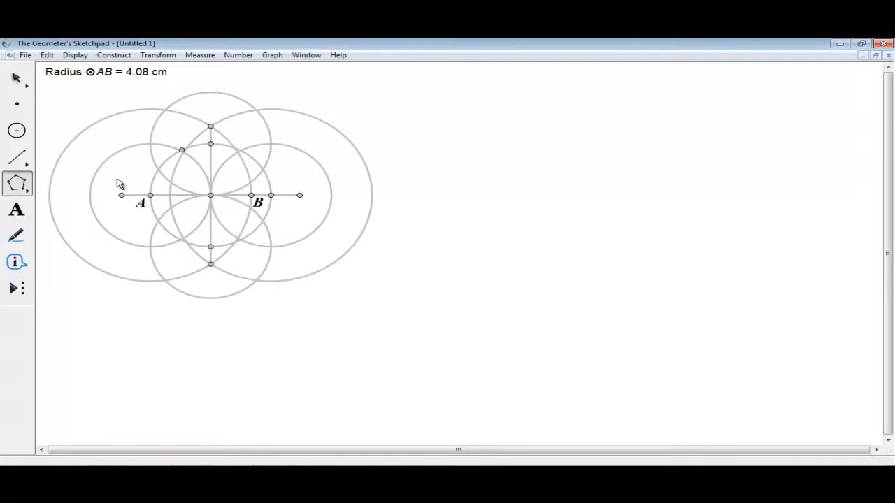
pyautogui.click(151, 145)
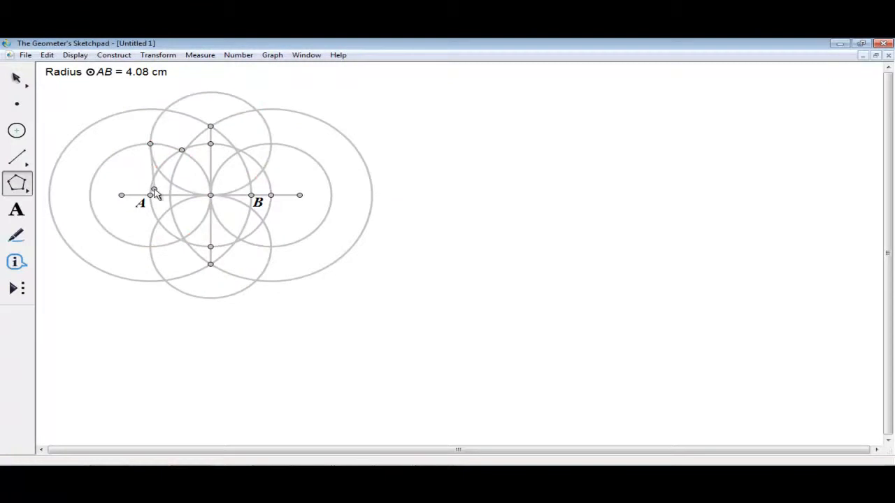
pyautogui.click(151, 247)
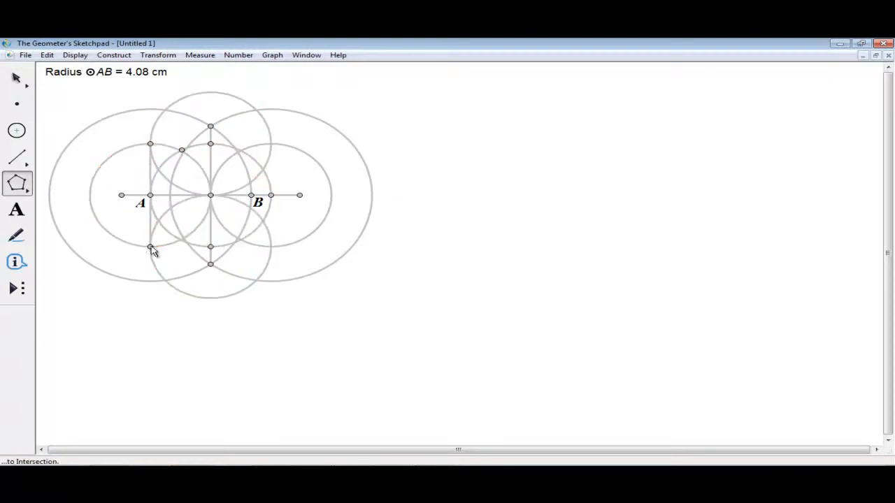
pyautogui.click(271, 246)
pyautogui.click(272, 145)
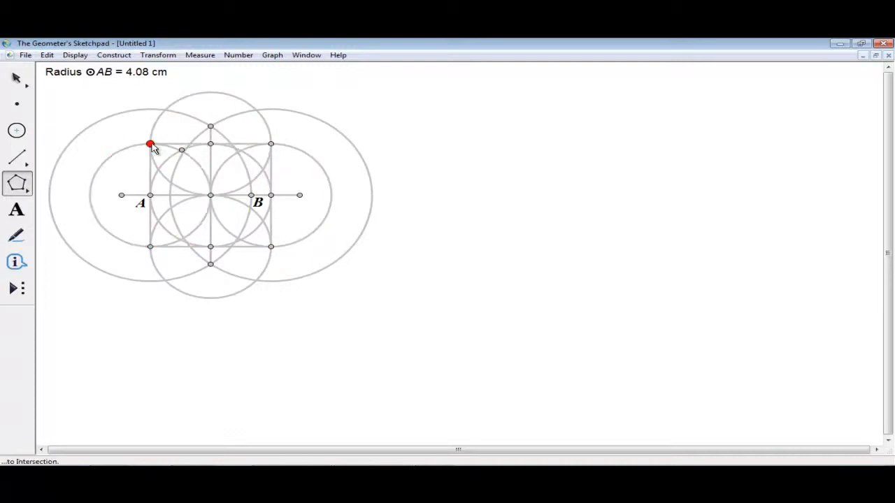
pyautogui.click(151, 145)
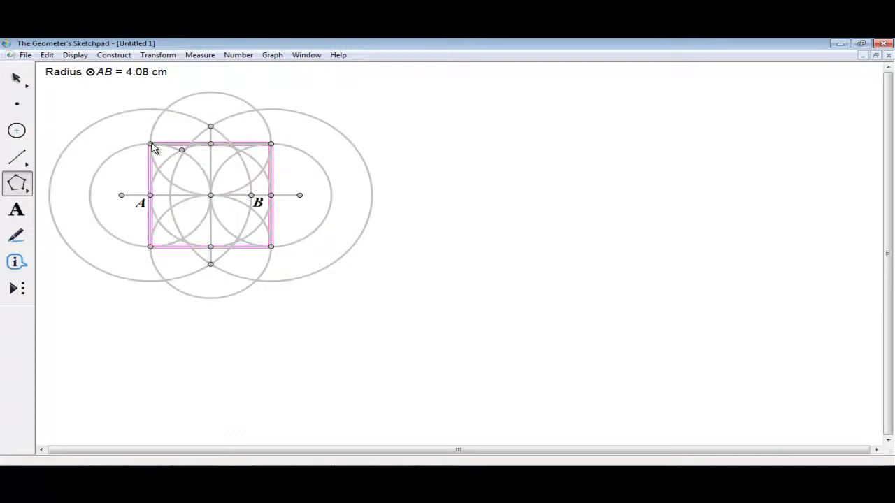
# - Colour the square's four sides red and deselect it
pyautogui.click(75, 55)
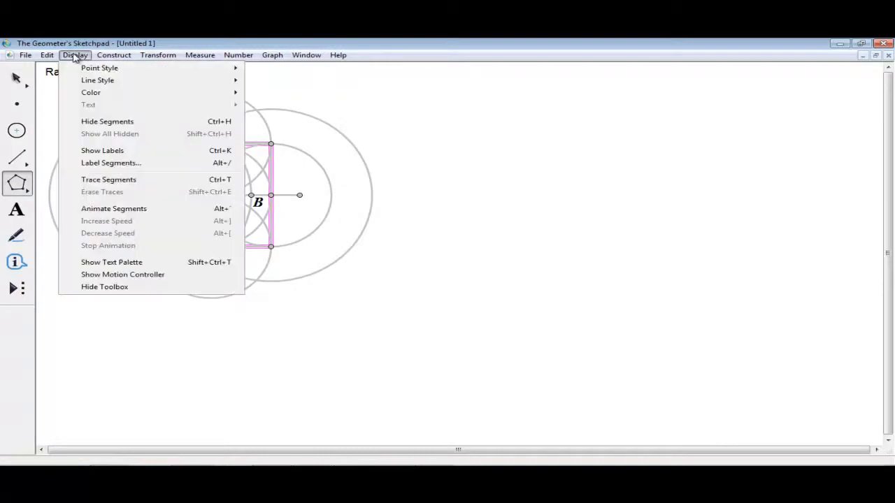
pyautogui.moveTo(172, 96)
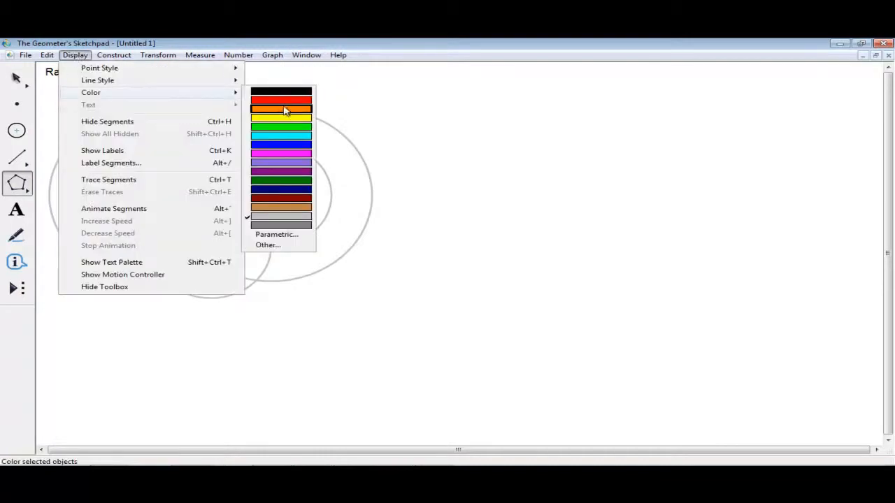
pyautogui.click(283, 107)
pyautogui.click(17, 78)
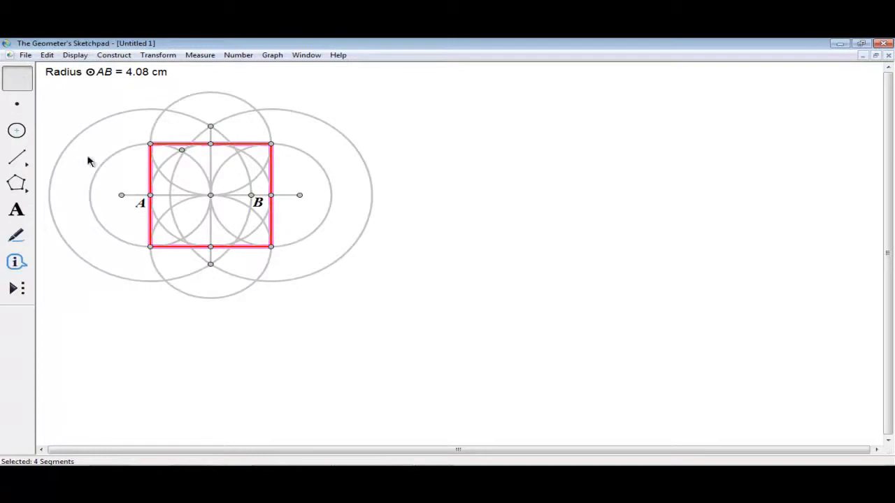
pyautogui.click(219, 334)
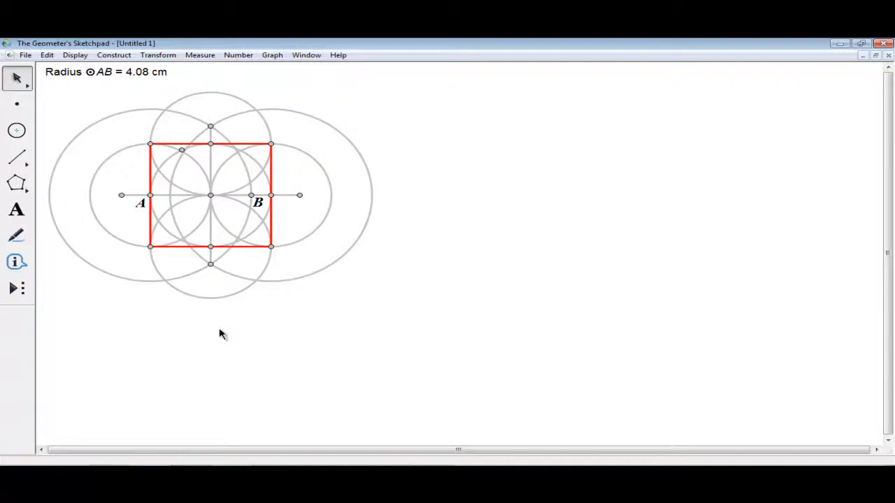
# - Save the sketch under the name 'square' with Save As
pyautogui.click(28, 55)
pyautogui.click(62, 126)
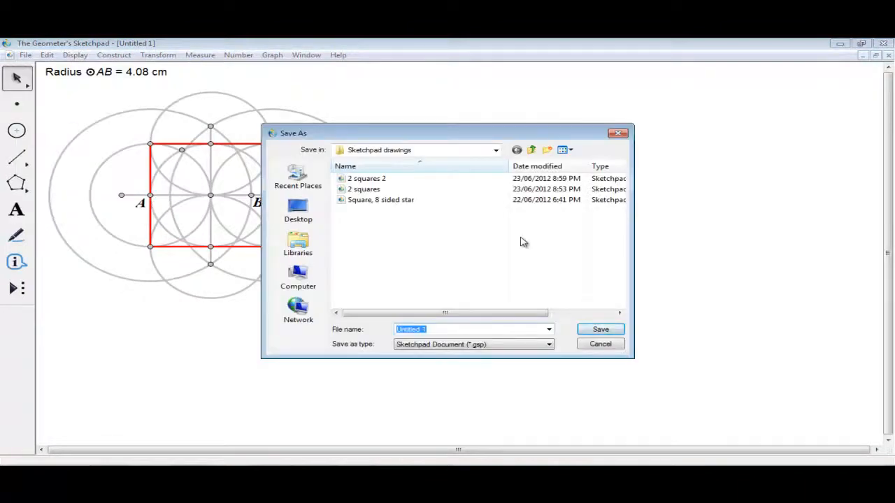
pyautogui.write('square')
pyautogui.press('Return')
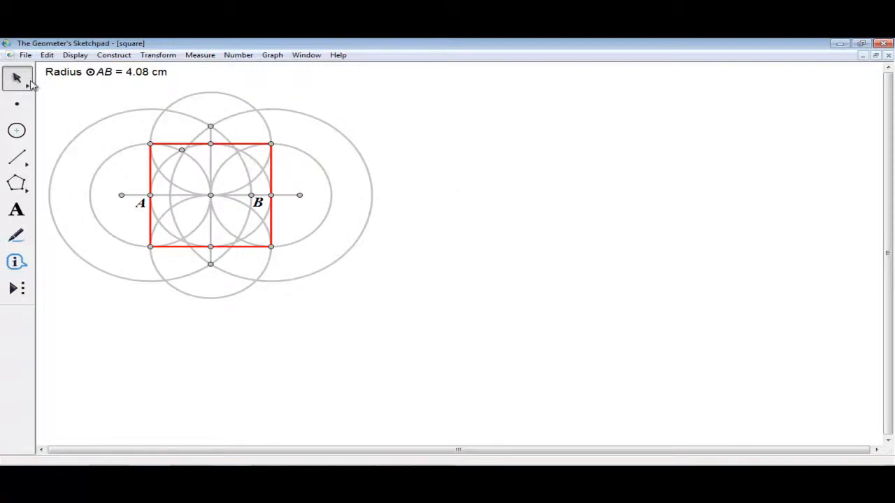
# - Copy and paste the whole construction, placing the duplicate to the right
pyautogui.moveTo(40, 86); pyautogui.dragTo(487, 346)
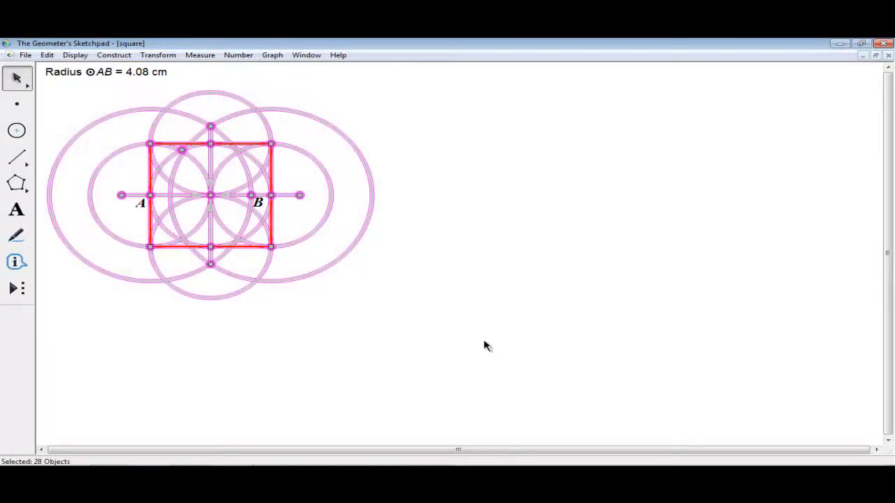
pyautogui.hotkey('ctrl', 'c')
pyautogui.hotkey('ctrl', 'v')
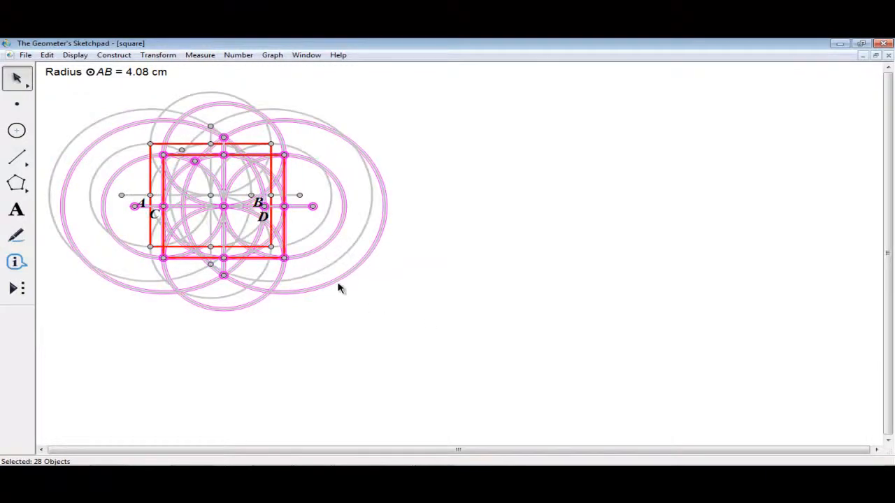
pyautogui.moveTo(342, 280); pyautogui.dragTo(713, 272)
pyautogui.click(414, 397)
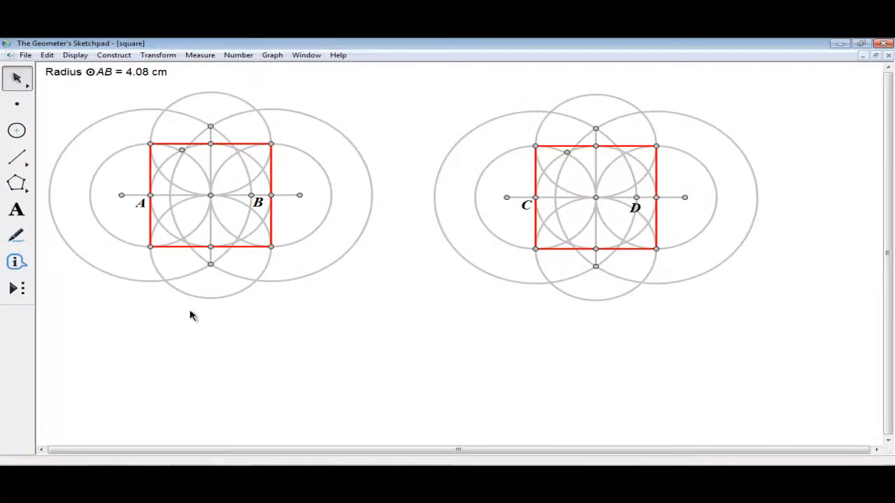
# - Draw both diagonals and the horizontal and vertical midlines of the left red square
pyautogui.click(23, 167)
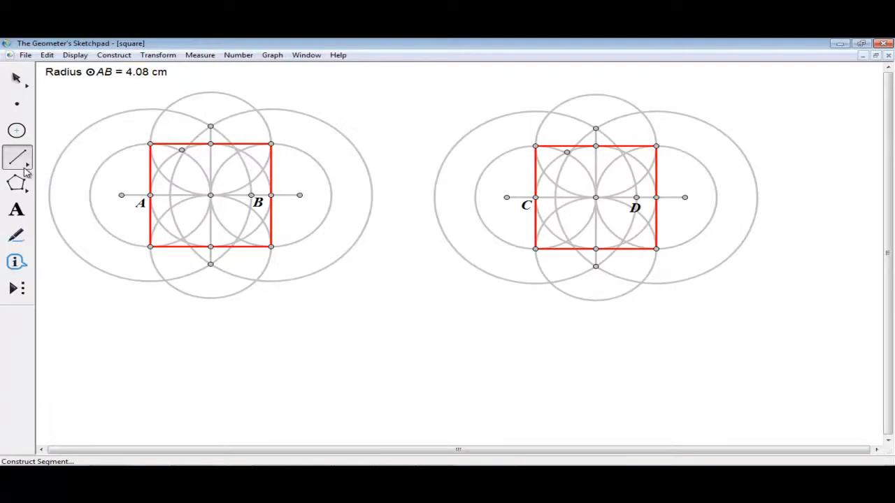
pyautogui.moveTo(150, 144); pyautogui.dragTo(271, 246)
pyautogui.moveTo(271, 146); pyautogui.dragTo(154, 250)
pyautogui.moveTo(153, 196); pyautogui.dragTo(271, 195)
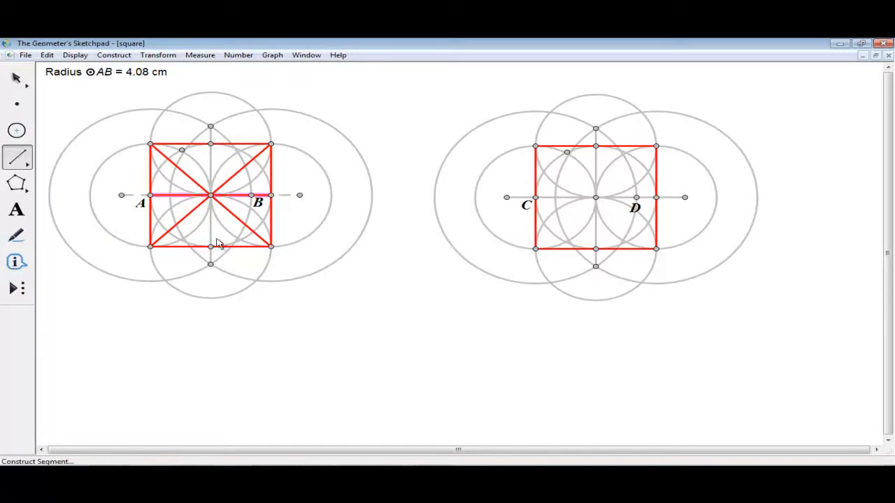
pyautogui.moveTo(210, 264); pyautogui.dragTo(210, 145)
pyautogui.press('Escape')
pyautogui.press('Escape')
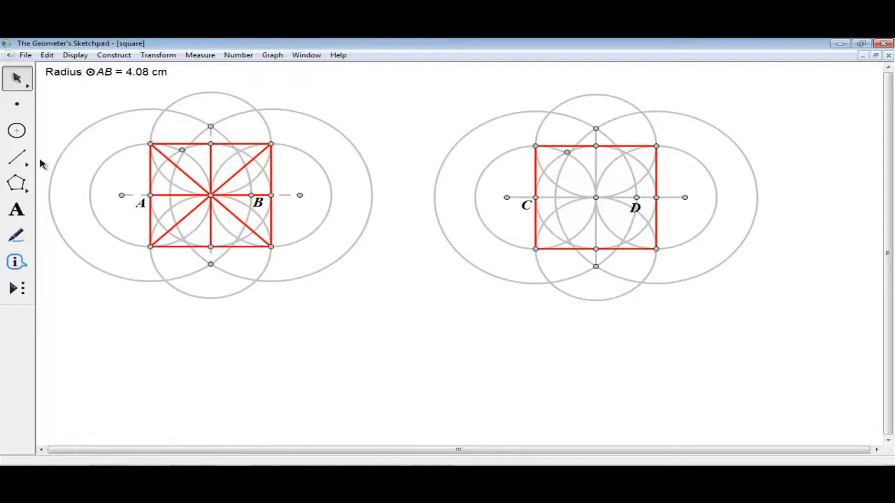
pyautogui.moveTo(17, 157); pyautogui.dragTo(109, 164)
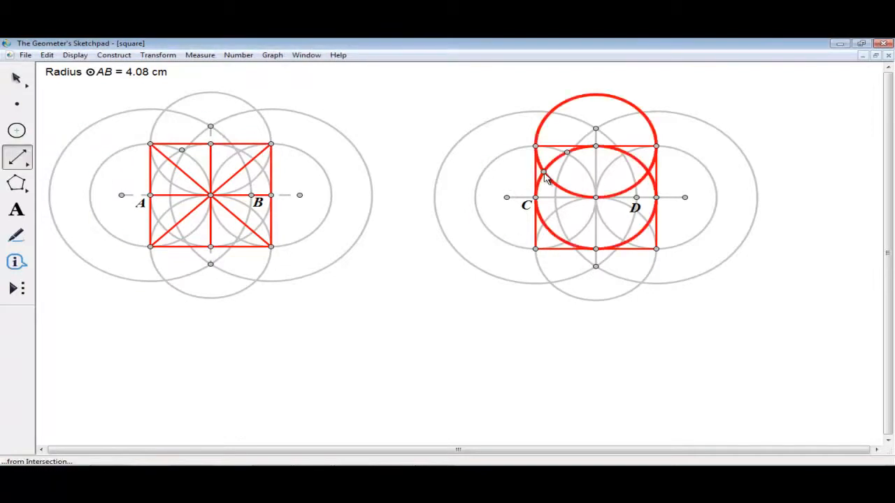
# - Draw four lines from circle intersections through the right figure's centre point
pyautogui.click(543, 171)
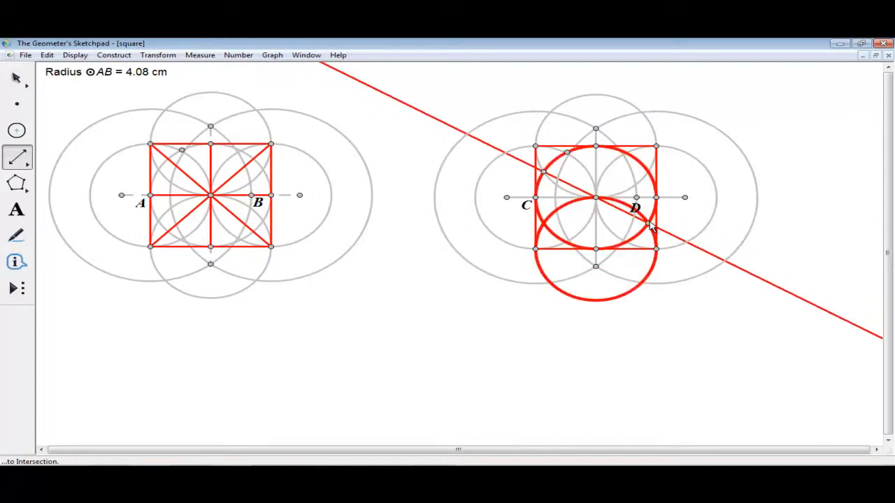
pyautogui.click(595, 198)
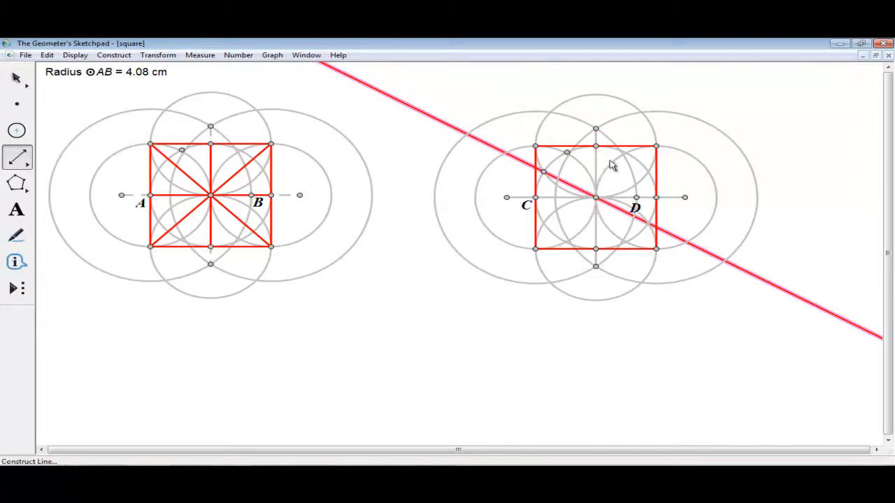
pyautogui.click(648, 175)
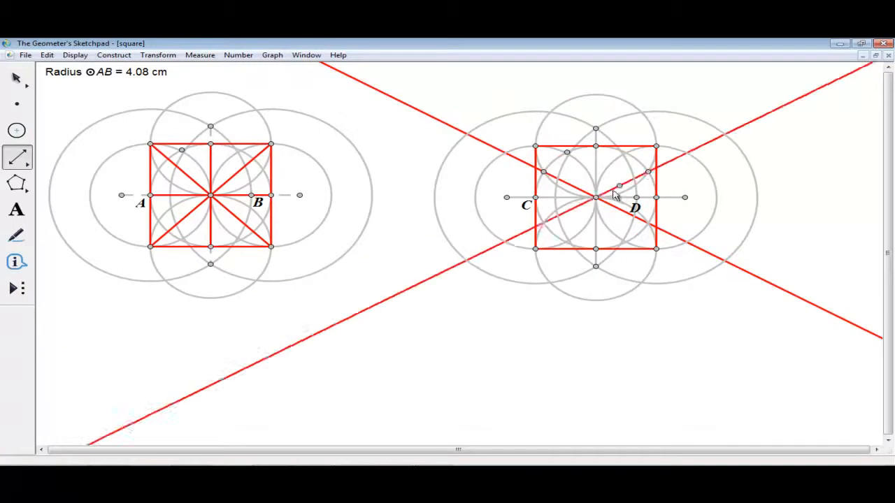
pyautogui.click(595, 198)
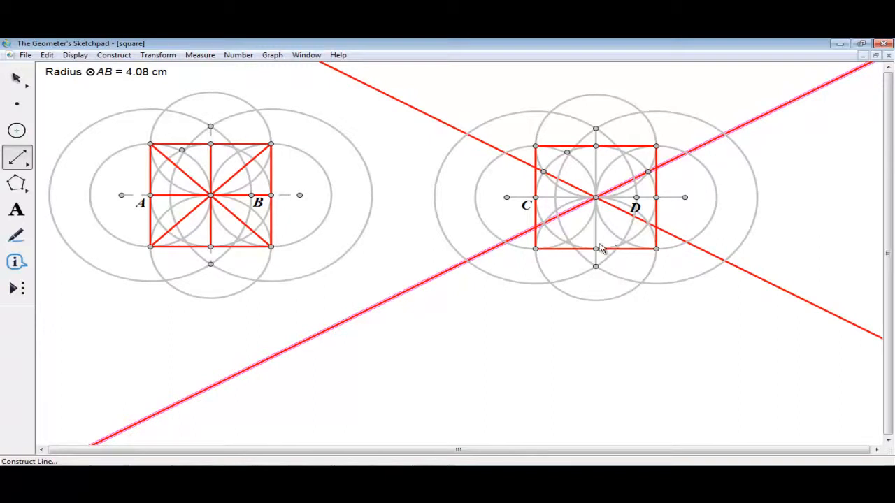
pyautogui.click(565, 242)
pyautogui.click(595, 199)
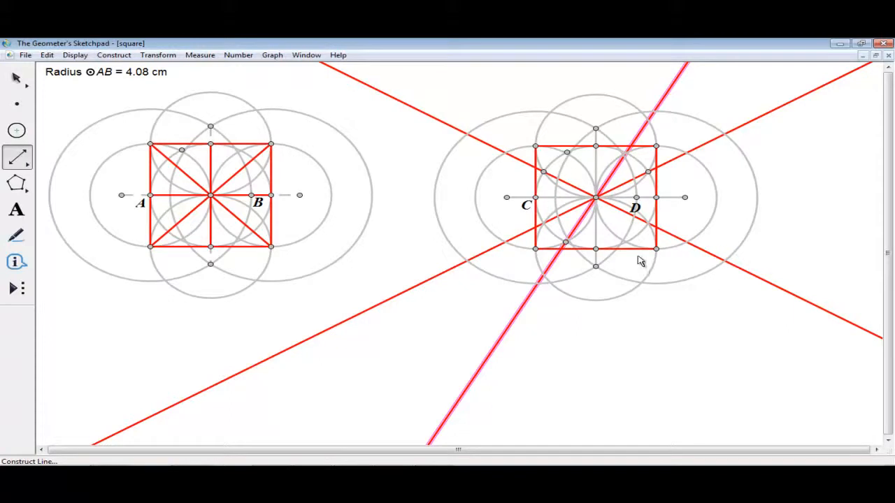
pyautogui.moveTo(627, 242); pyautogui.dragTo(595, 197)
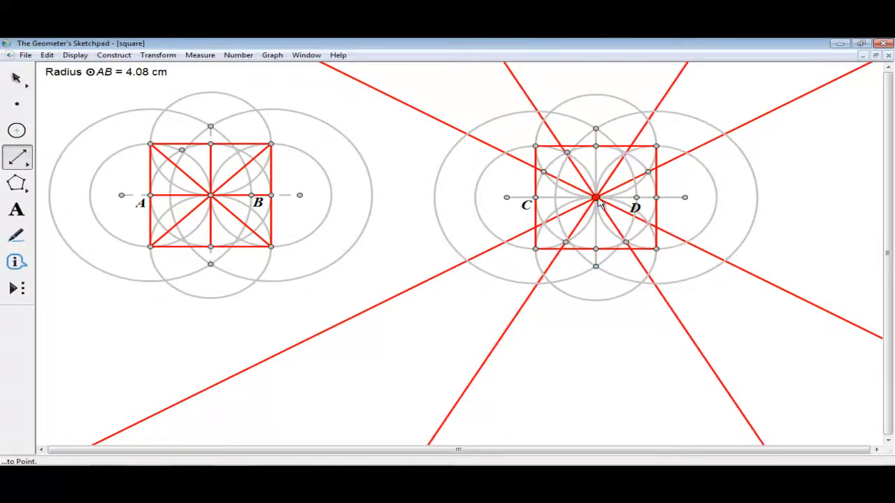
pyautogui.click(21, 81)
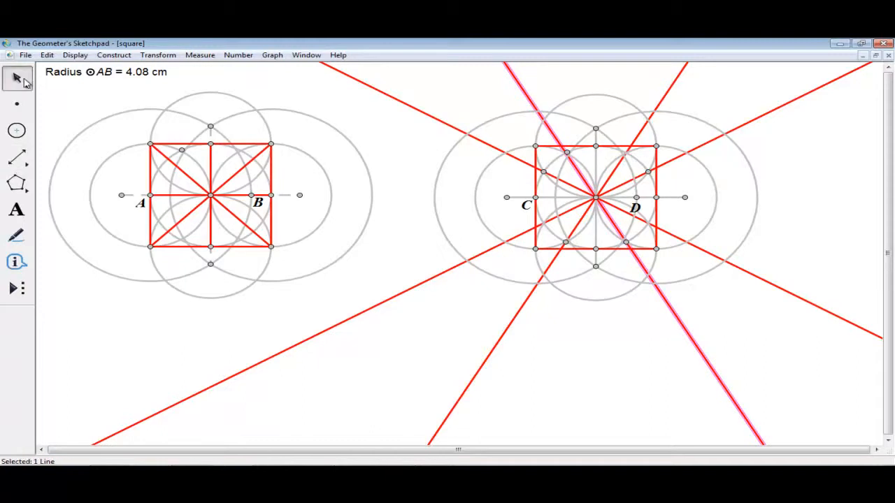
# - Draw red horizontal and vertical midline segments across the right square, from C and top-to-bottom midpoint
pyautogui.click(100, 345)
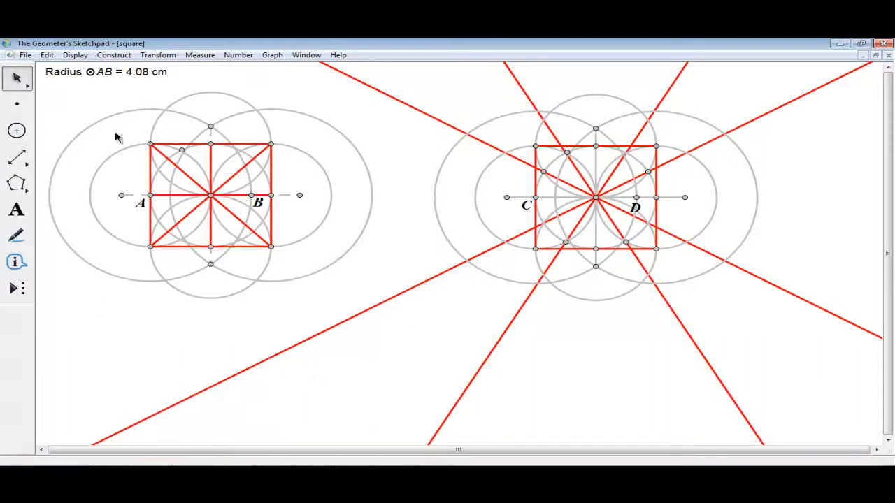
pyautogui.moveTo(26, 160); pyautogui.dragTo(50, 158)
pyautogui.moveTo(535, 199); pyautogui.dragTo(656, 197)
pyautogui.moveTo(595, 146); pyautogui.dragTo(594, 253)
# - Leave the Segment tool and select the two circles centred on B
pyautogui.press('Escape')
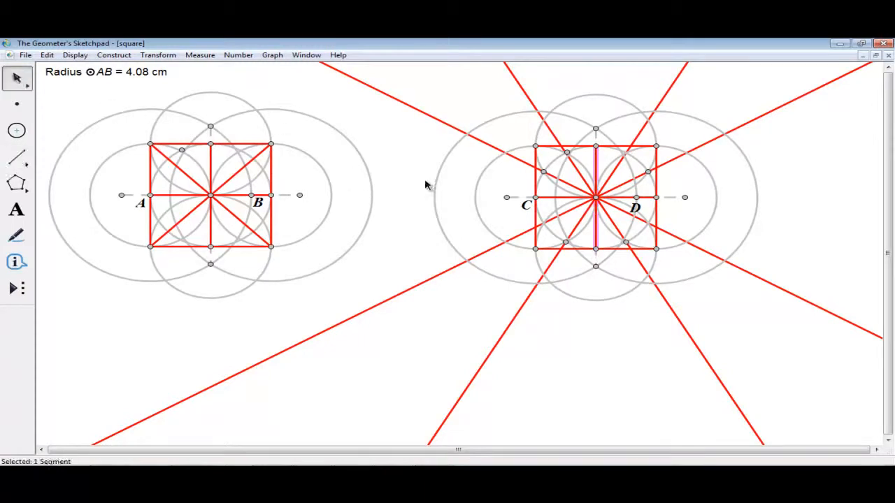
pyautogui.click(404, 202)
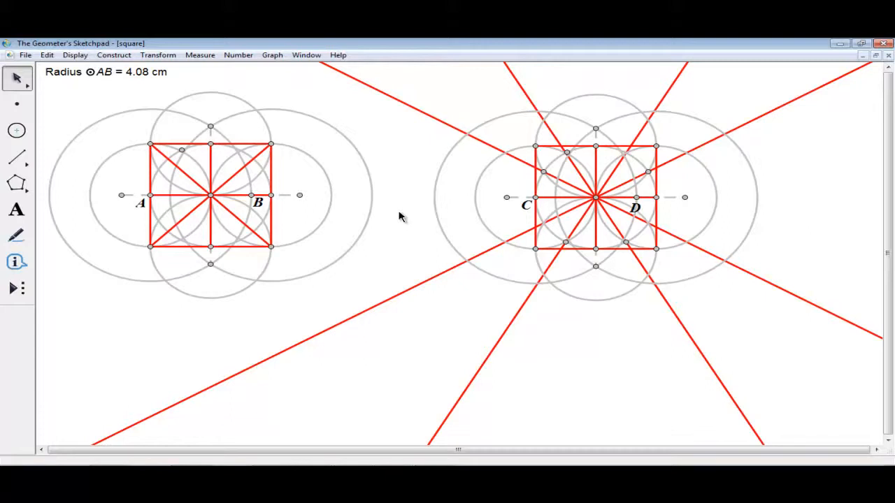
pyautogui.moveTo(389, 144); pyautogui.dragTo(316, 188)
# - Hide the two selected circles around B with Display > Hide Circles
pyautogui.click(75, 55)
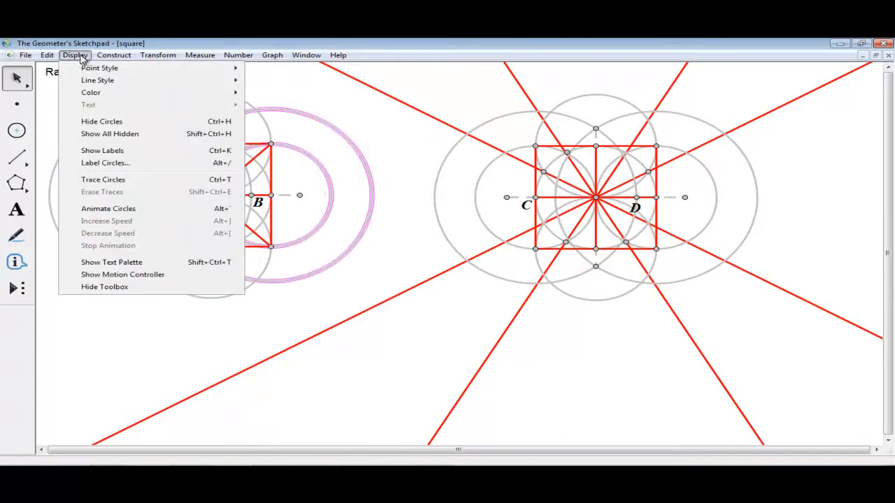
pyautogui.click(91, 121)
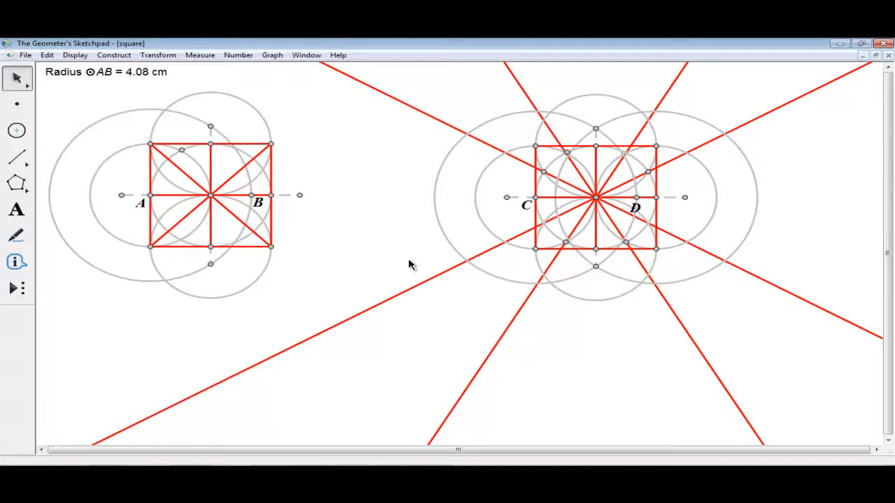
# - Make the long down-sloping diagonal line through the right figure dashed
pyautogui.rightClick(488, 147)
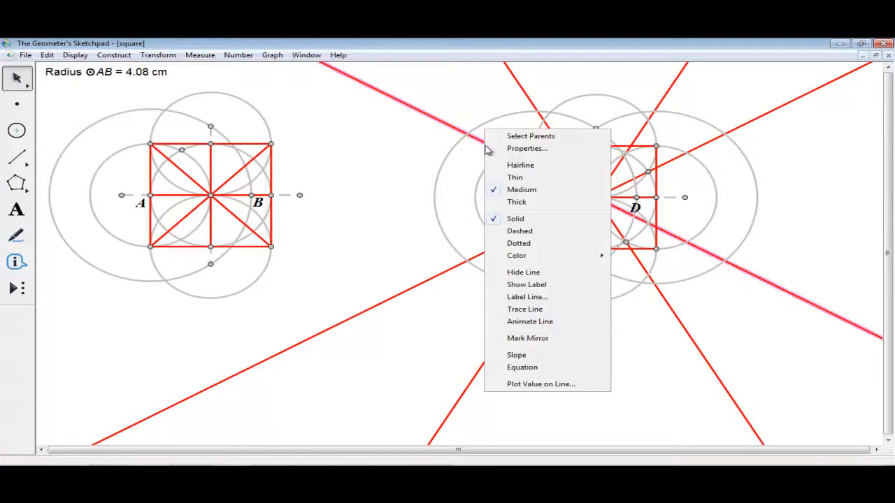
pyautogui.click(461, 112)
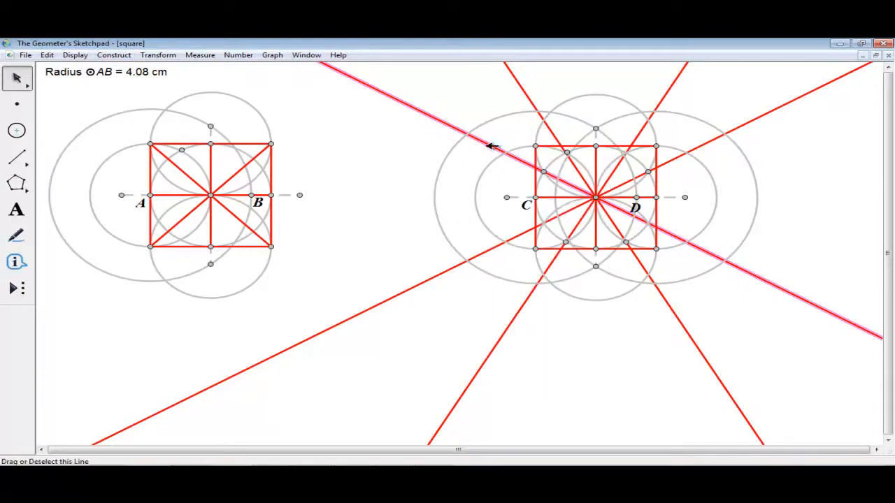
pyautogui.click(415, 189)
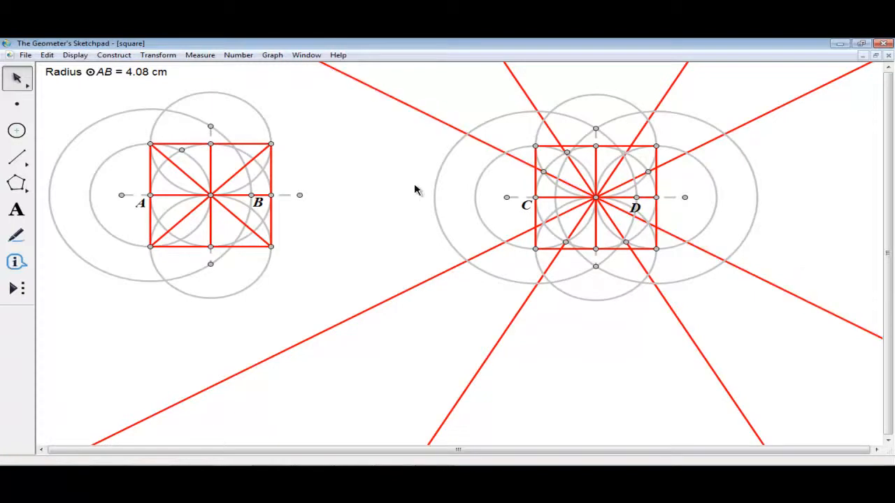
# - Draw a red segment along the dashed diagonal from the square's left edge to its right corner
pyautogui.click(18, 158)
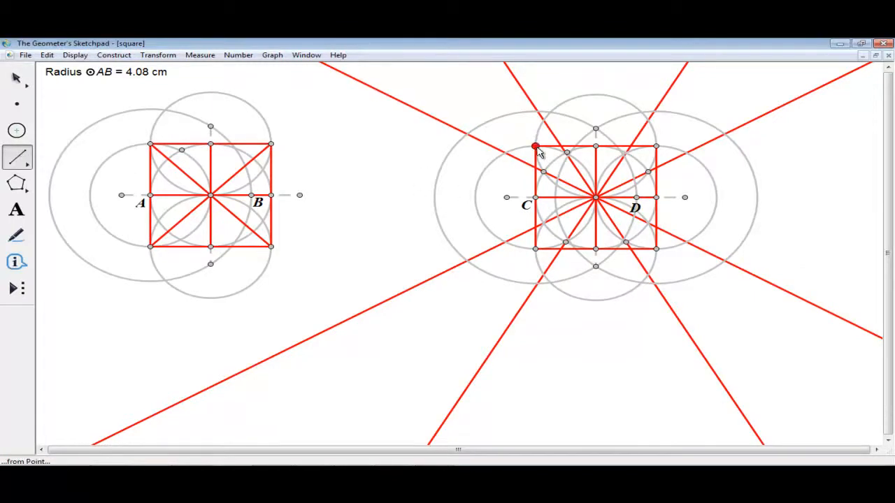
pyautogui.moveTo(538, 171)
pyautogui.mouseDown()
pyautogui.moveTo(579, 182)
pyautogui.moveTo(669, 232)
pyautogui.moveTo(657, 230)
pyautogui.mouseUp()
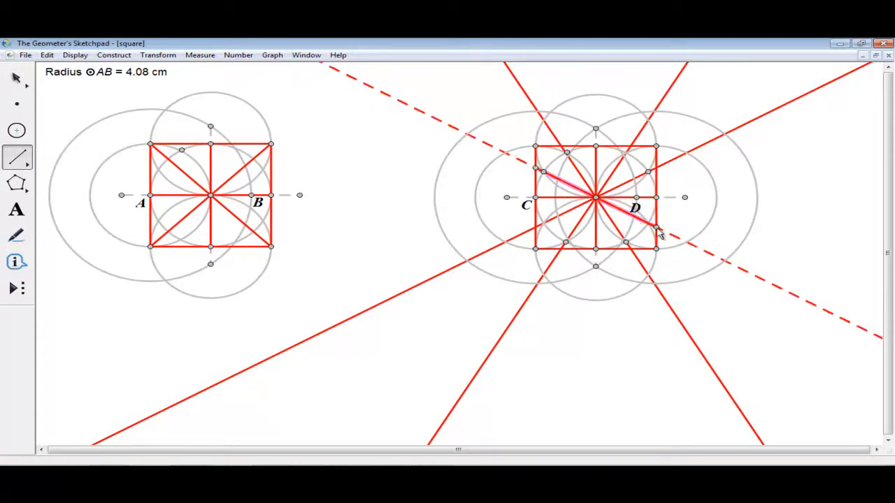
pyautogui.click(14, 81)
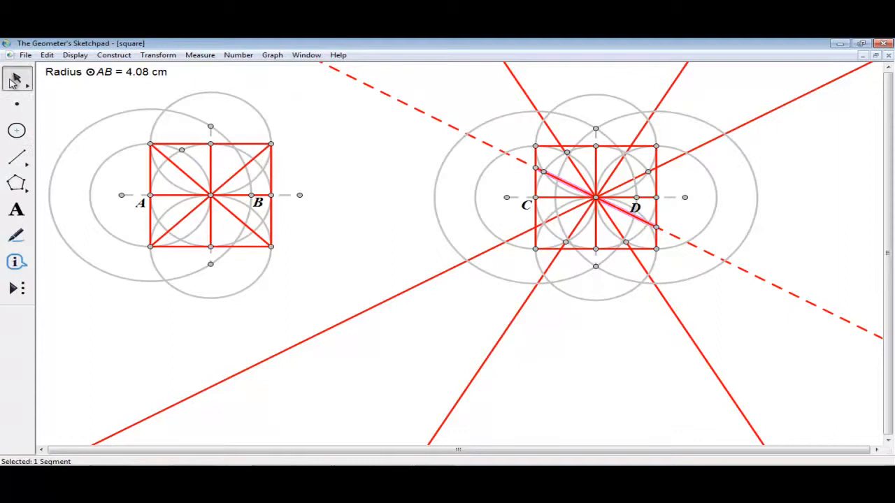
# - Hide the dashed line, undoing it when the red segment was hidden too
pyautogui.click(404, 103)
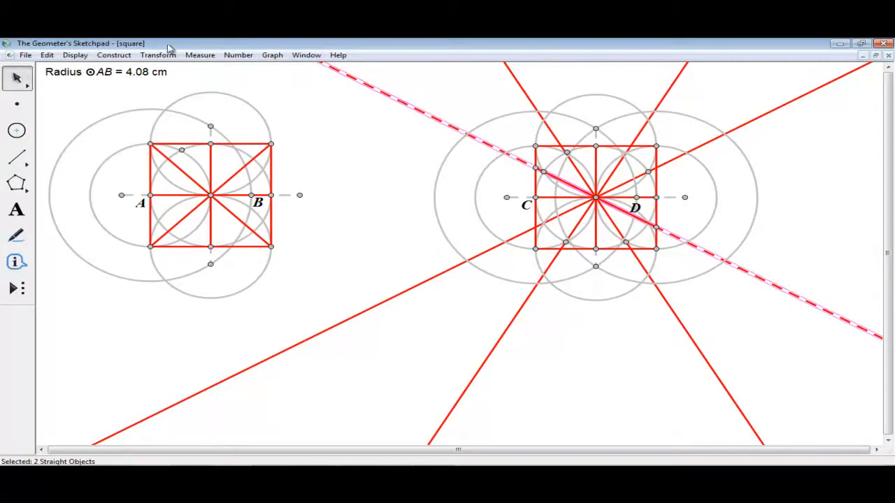
pyautogui.click(82, 56)
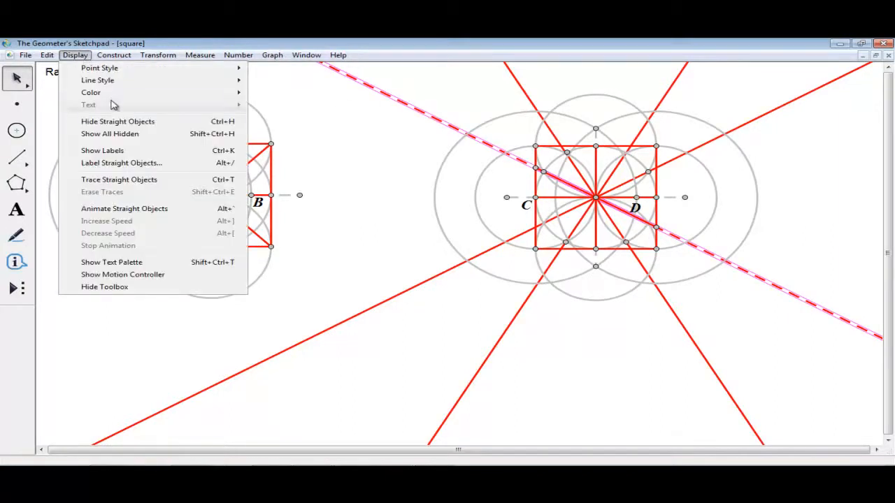
pyautogui.click(112, 121)
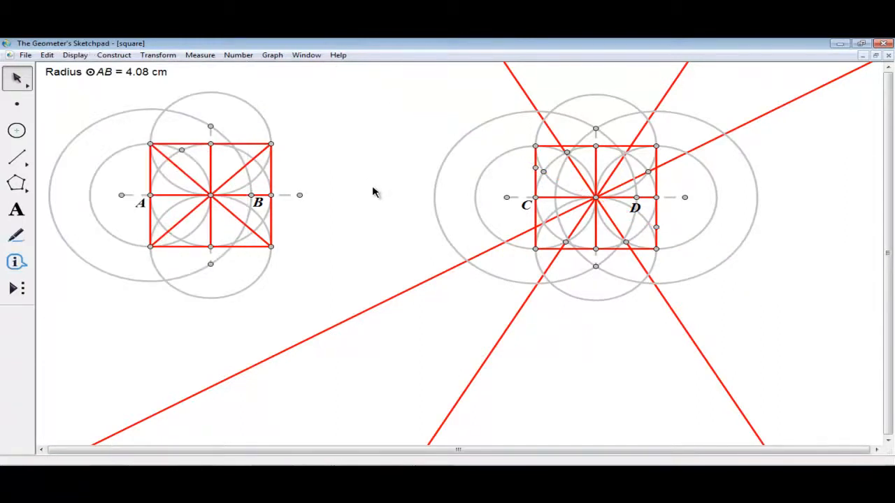
pyautogui.hotkey('ctrl', 'z')
pyautogui.click(373, 192)
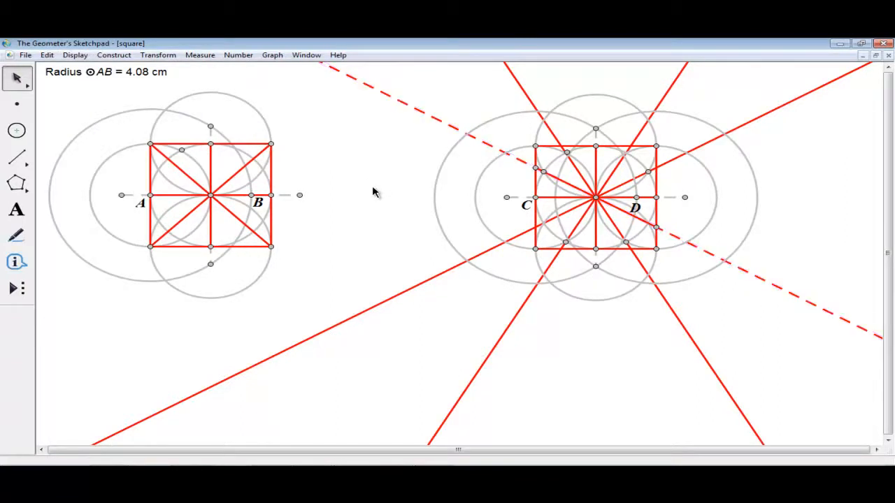
# - Hide only the dashed line and confirm the red diagonal segment remains
pyautogui.click(408, 102)
pyautogui.click(75, 54)
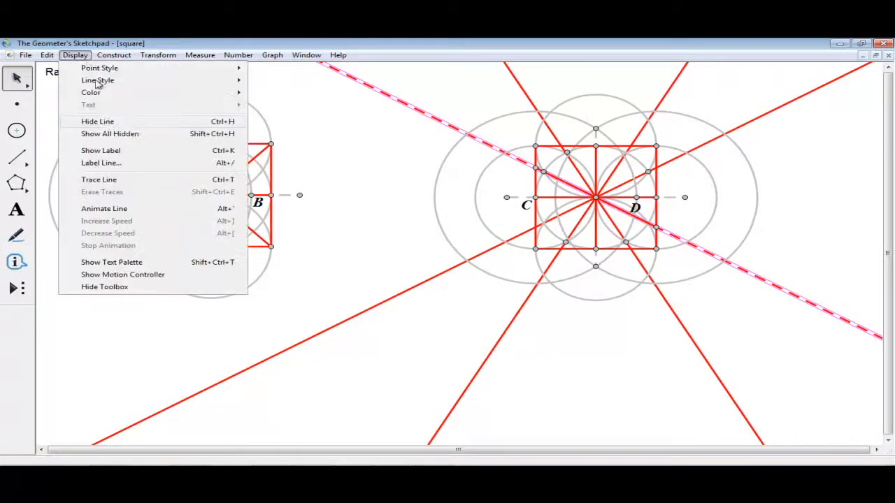
pyautogui.click(105, 121)
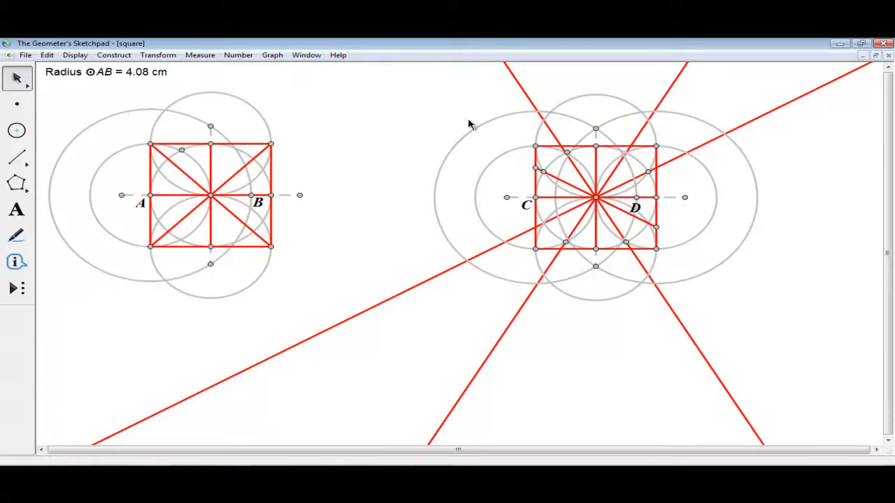
pyautogui.click(573, 184)
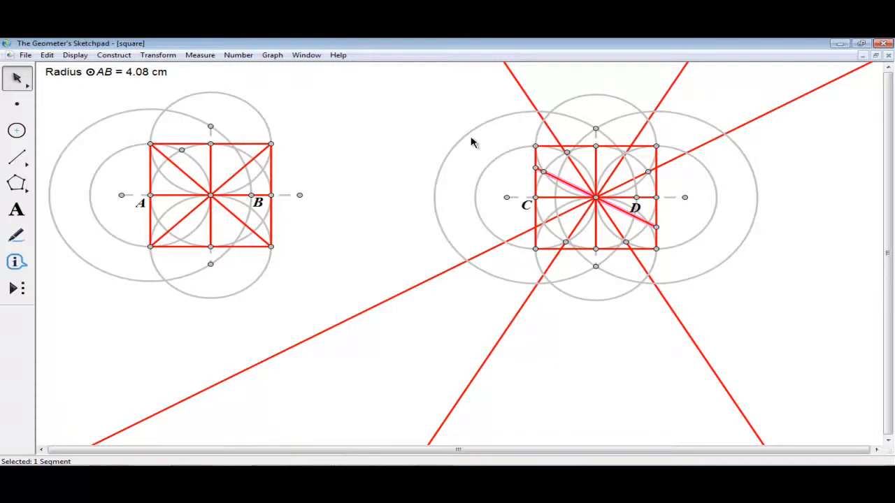
pyautogui.click(439, 130)
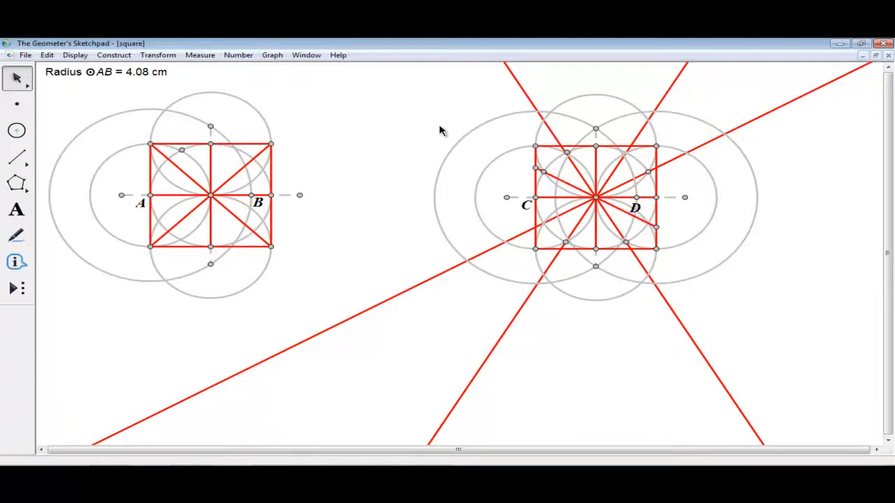